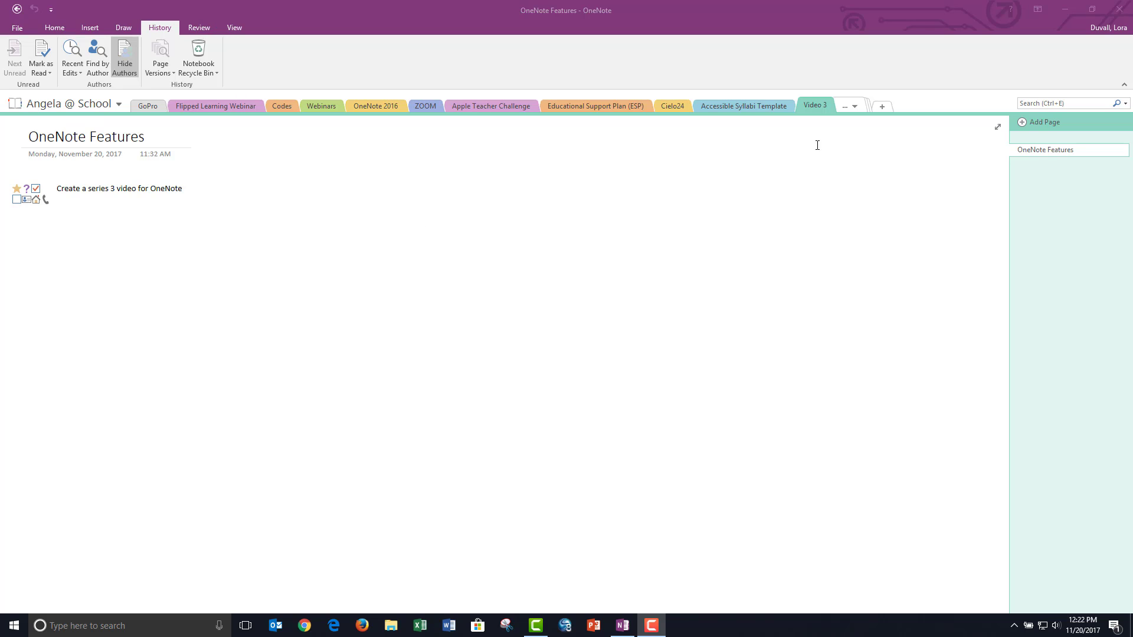
Step: Add a section named 'Video 4' and title its first page 'Features'
left_click(882, 108)
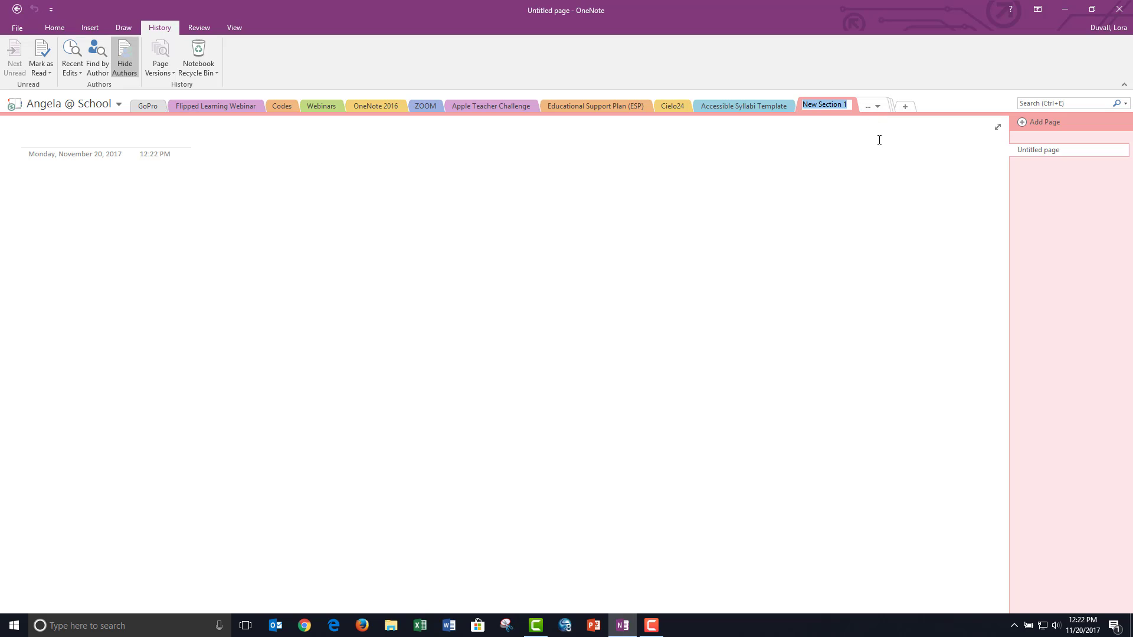
type("Video 4")
left_click(85, 129)
type("Features")
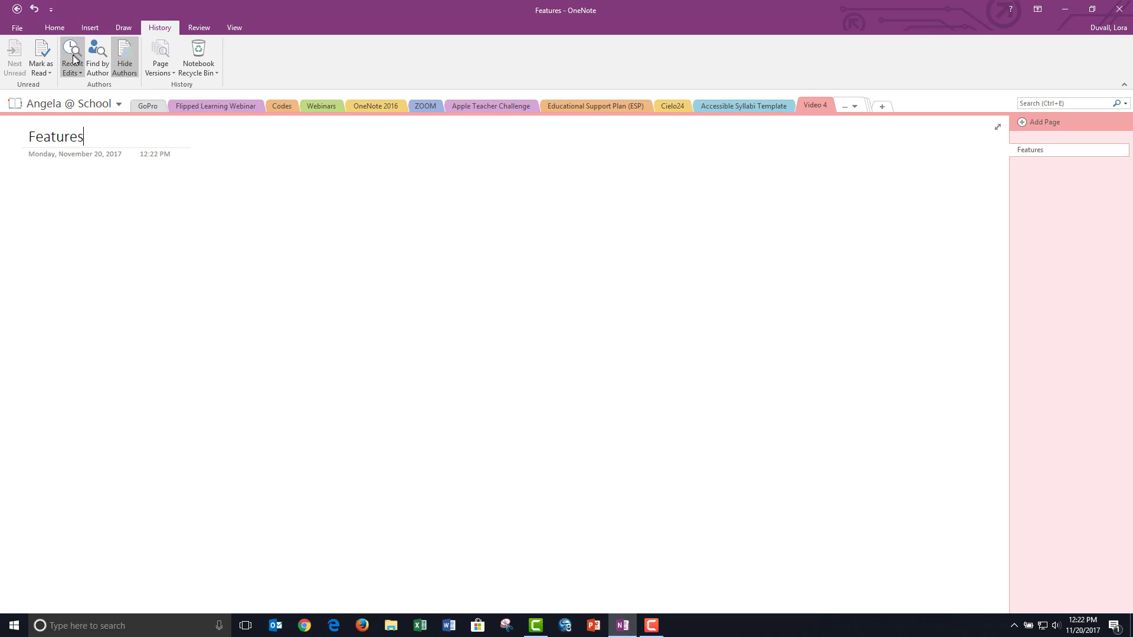
Step: Mark the Features page as unread, then show the Recent Edits time ranges
left_click(47, 71)
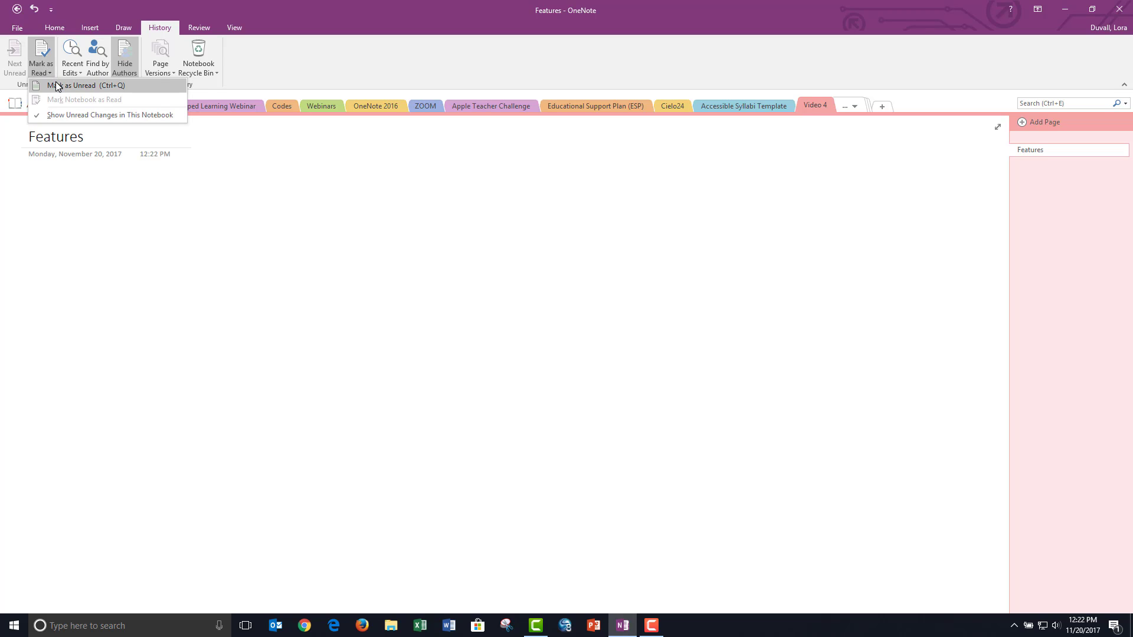
left_click(62, 86)
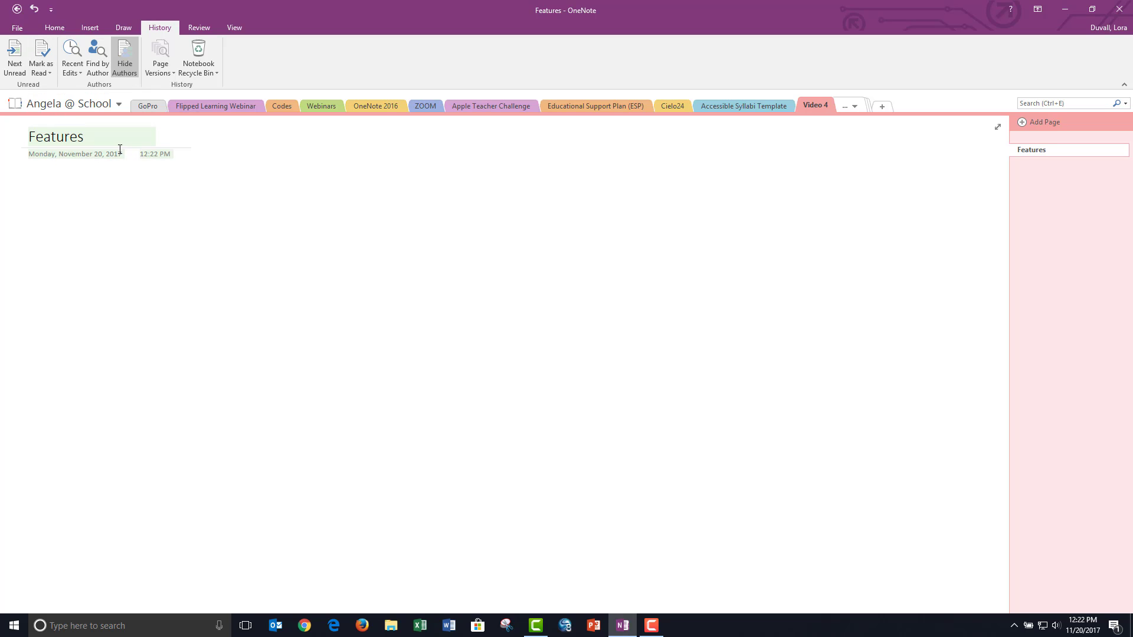
left_click(67, 75)
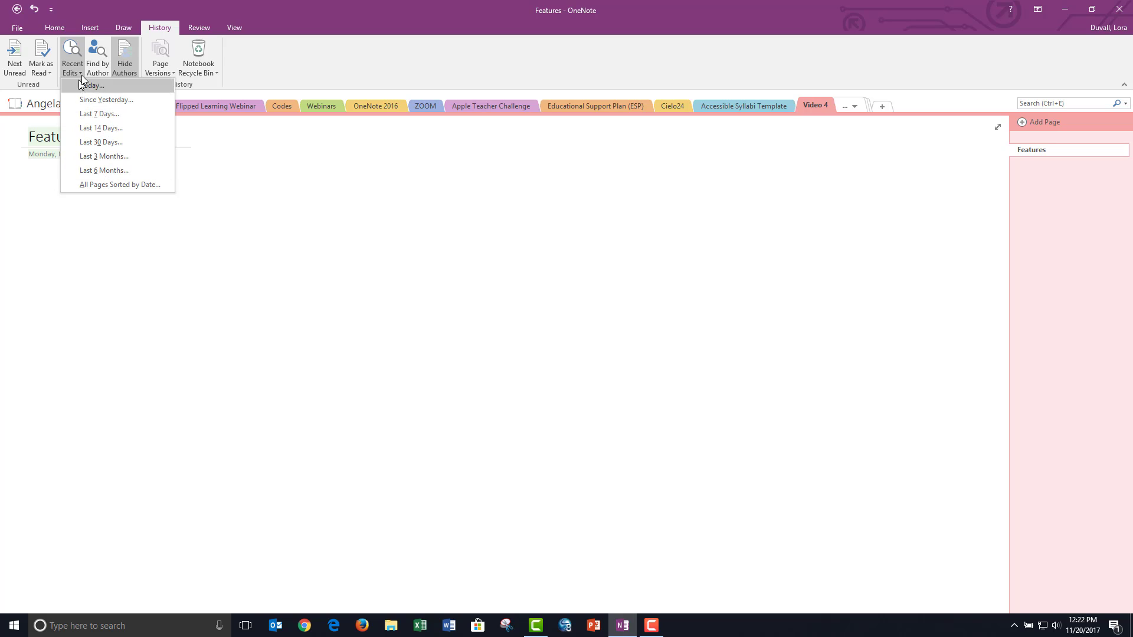
left_click(97, 61)
left_click(97, 62)
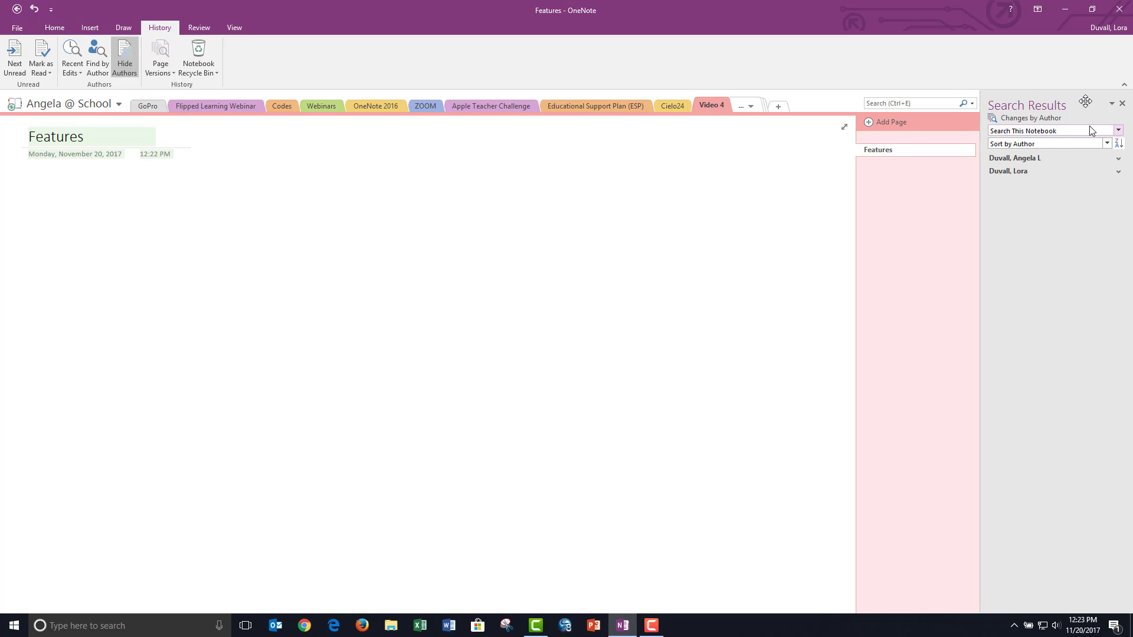
left_click(1122, 104)
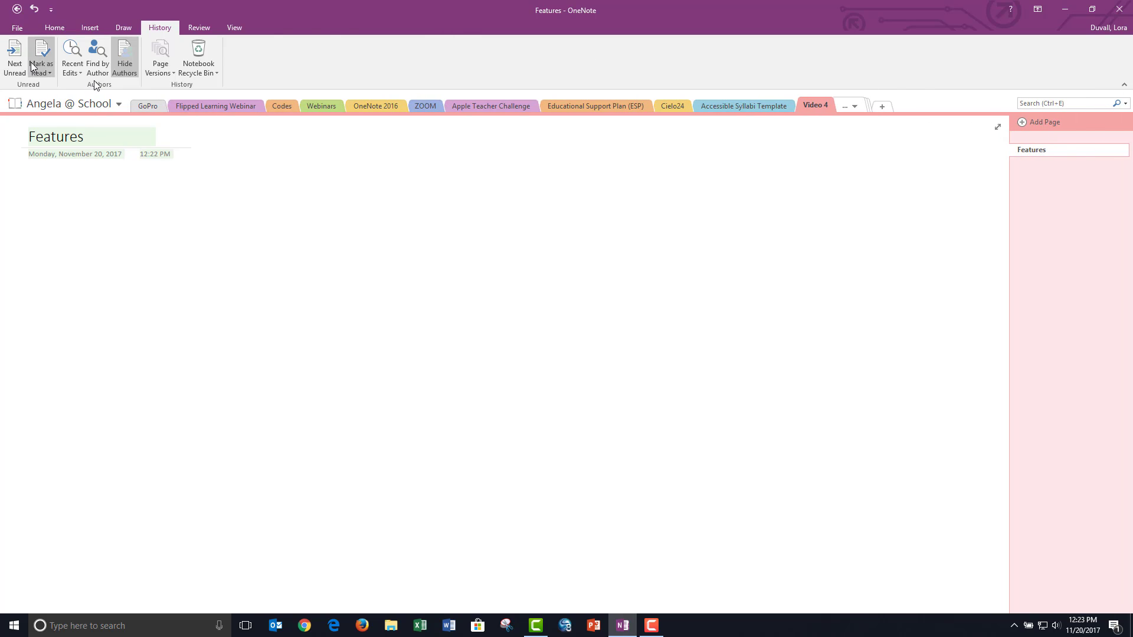
left_click(172, 70)
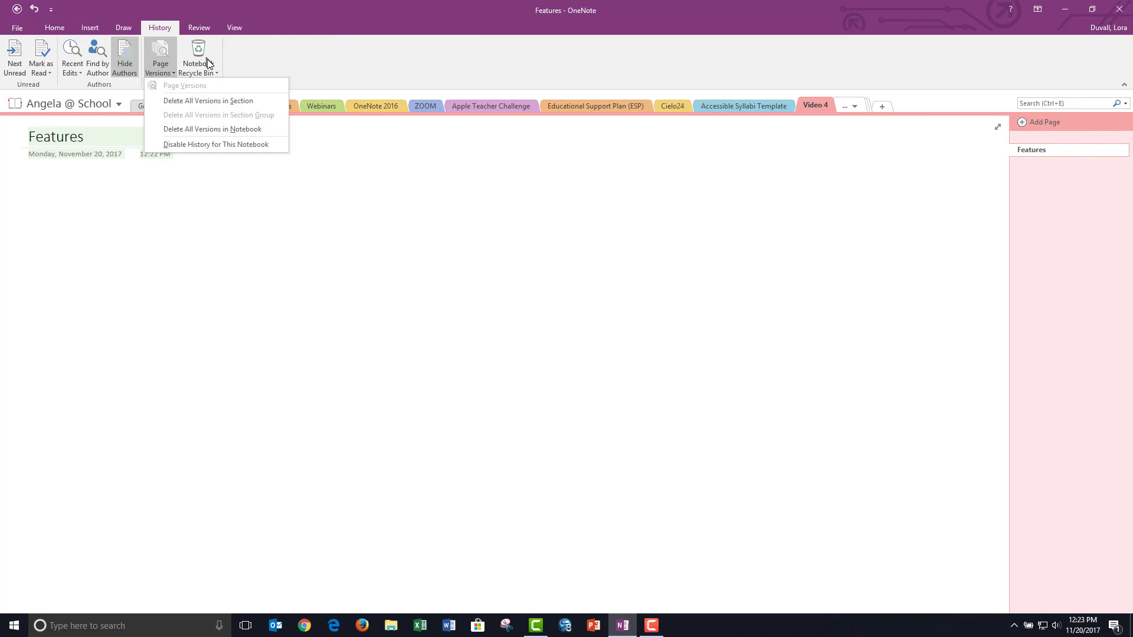
left_click(266, 64)
left_click(213, 73)
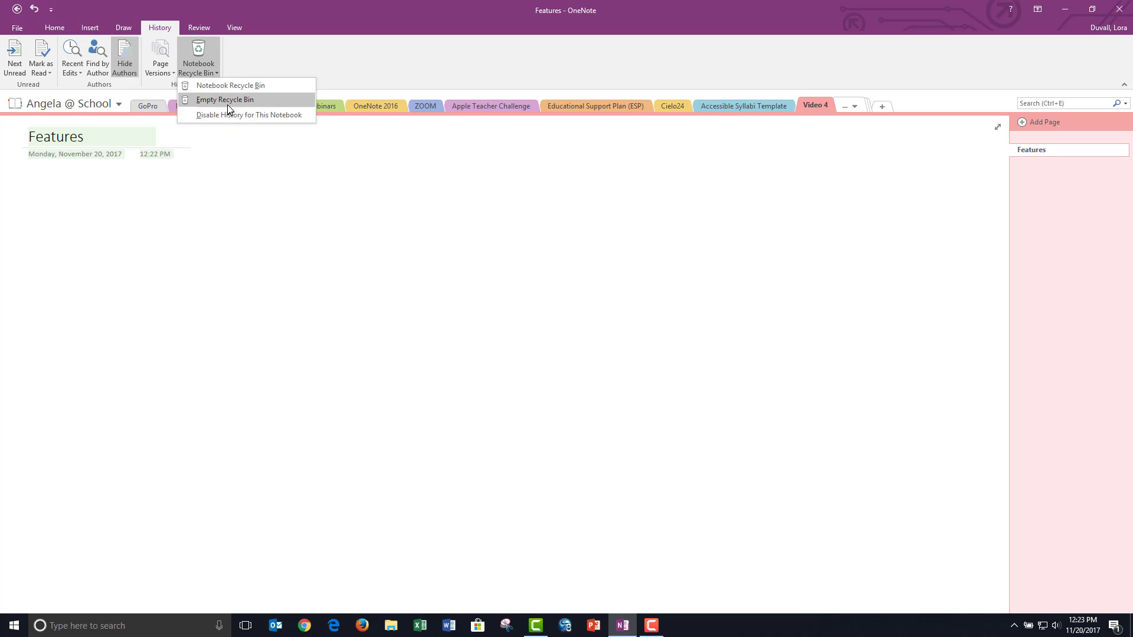
left_click(224, 160)
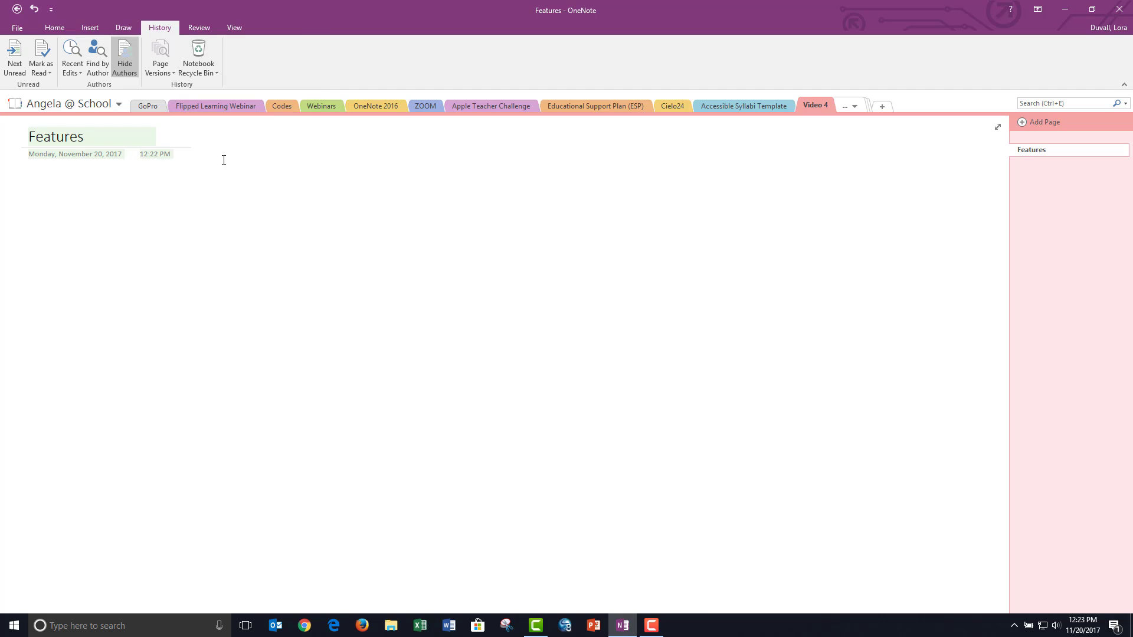
Step: Switch the ribbon to the Review tab for translation tools
left_click(195, 28)
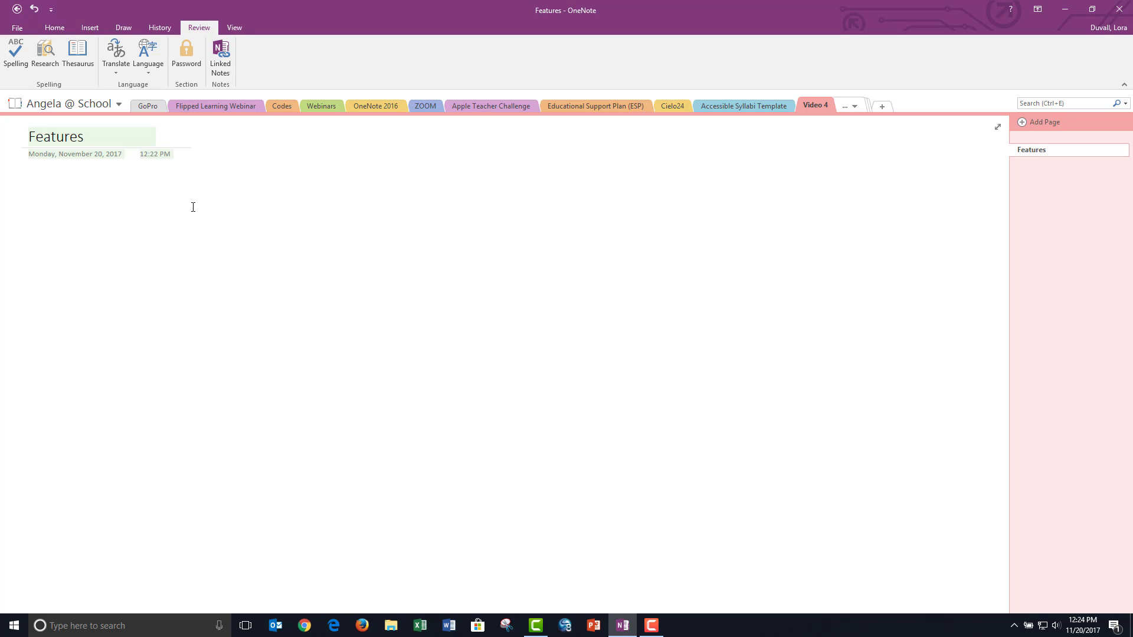
Step: Type a self-introduction with the author's name, Spanish I class and hometown, then select it
type("My nam")
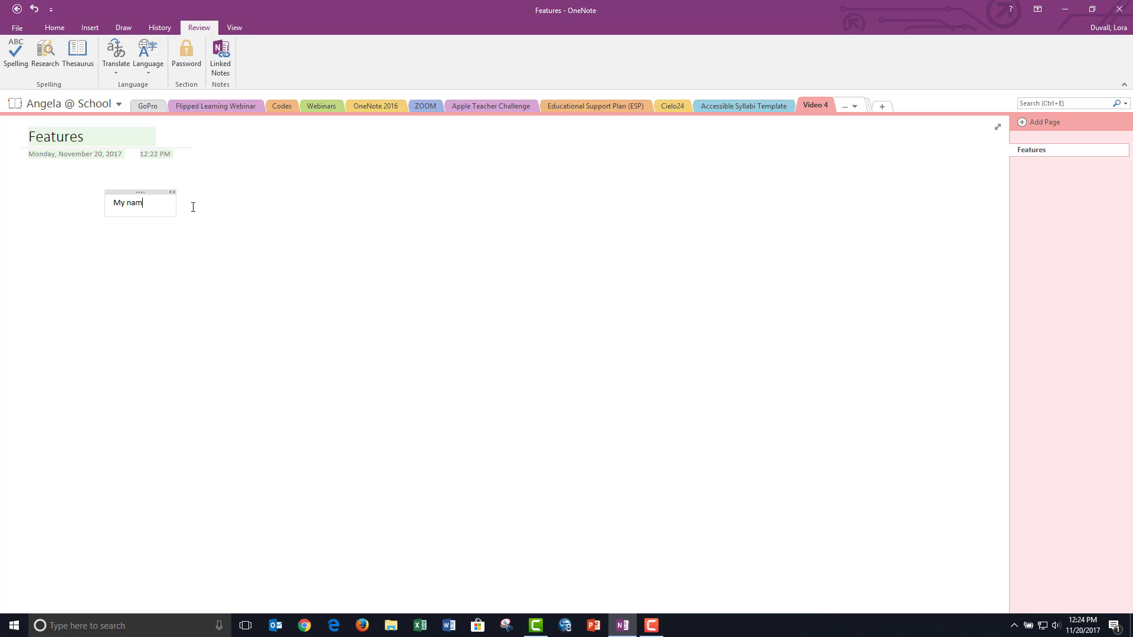
type("e is Lora Duvall. I teach Spanish ")
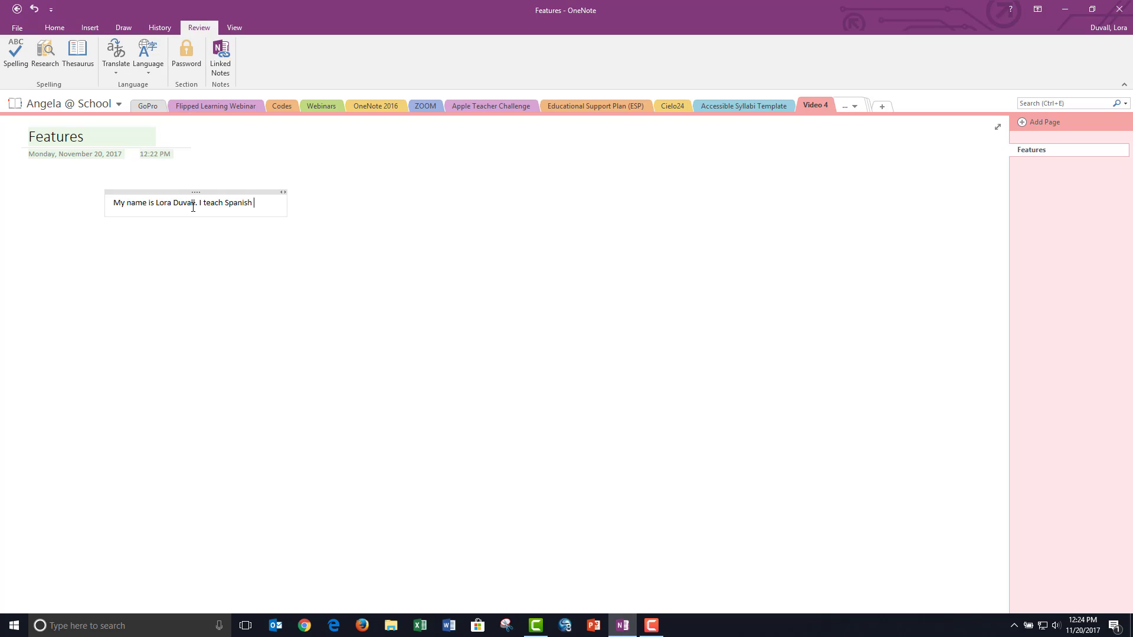
type("I. I live in Morristown, TN.")
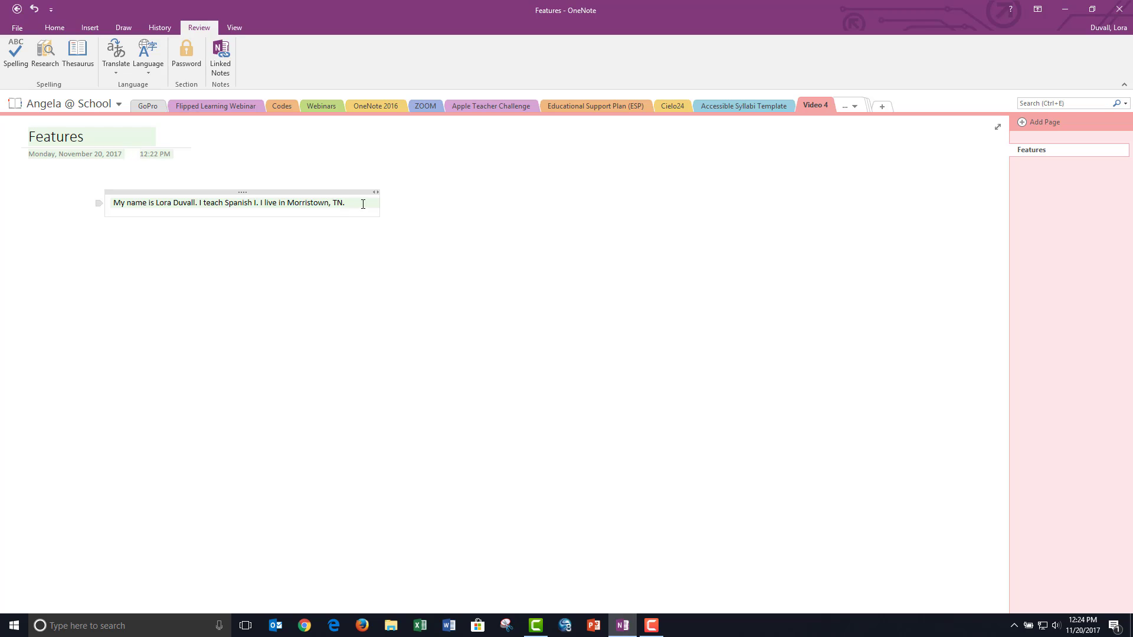
left_click_drag(362, 203, 114, 203)
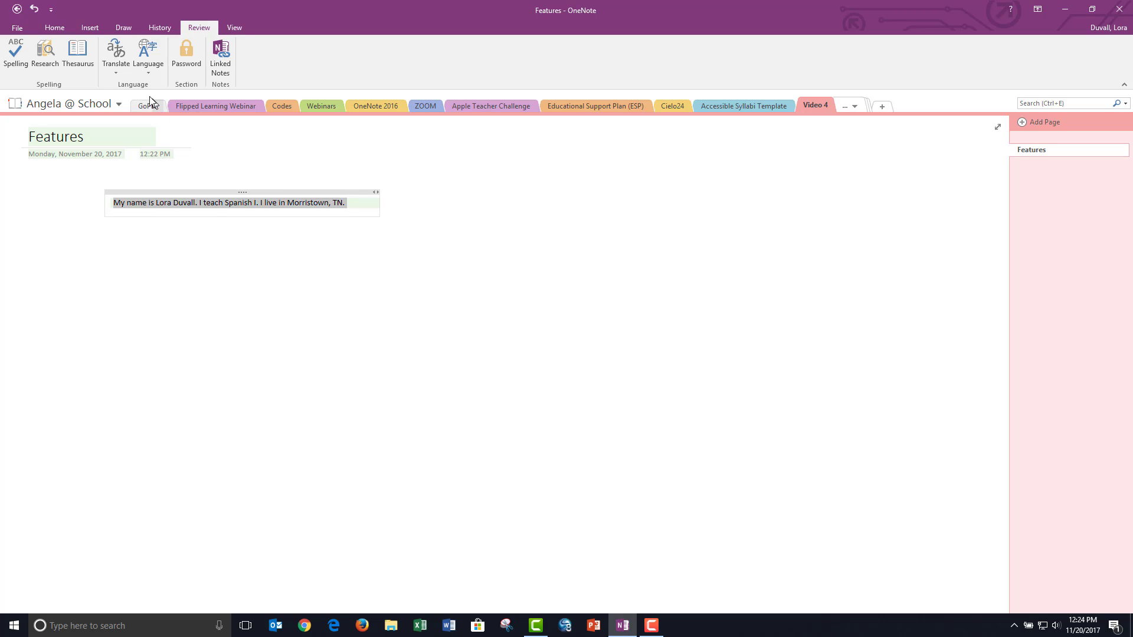
Step: Translate the selected sentence via Translate Selected Text, agreeing to send it online
left_click(119, 66)
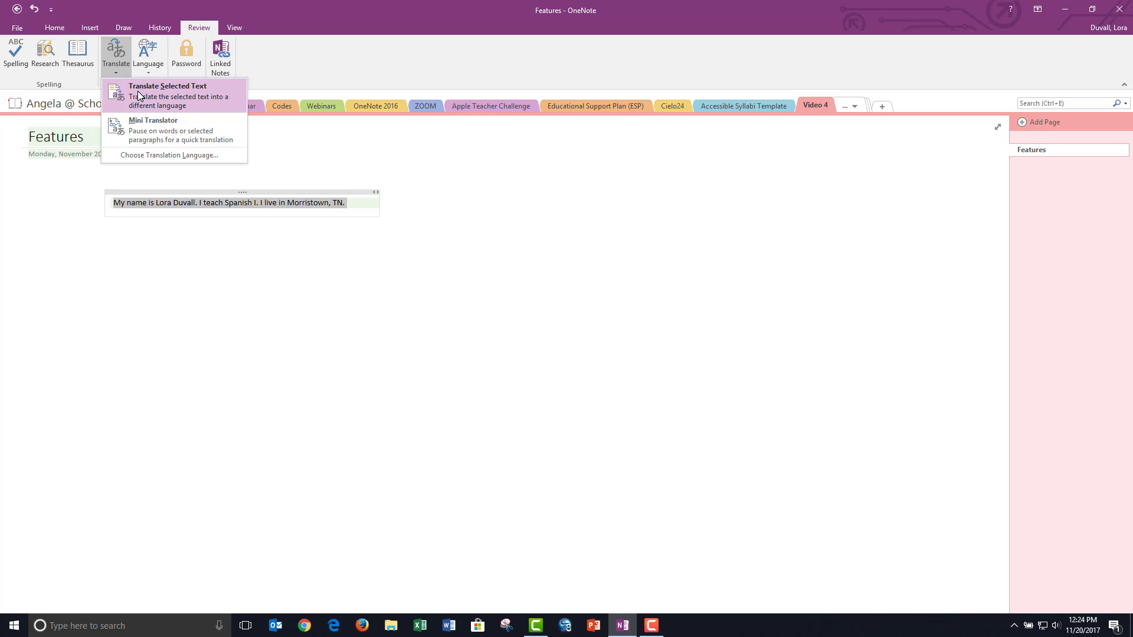
left_click(167, 101)
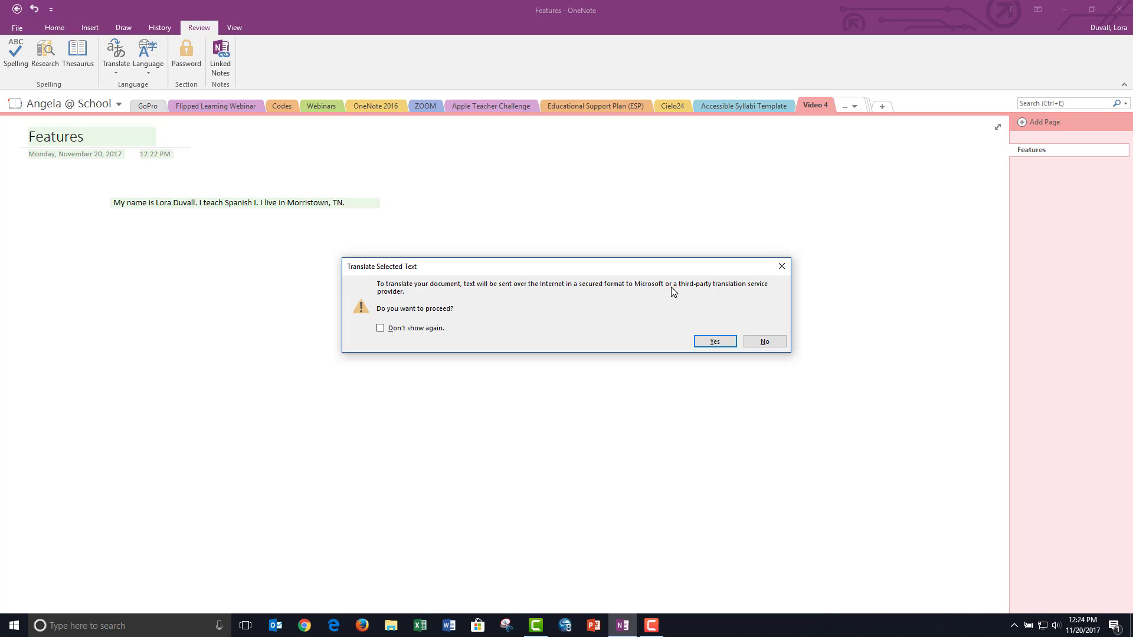
left_click(713, 342)
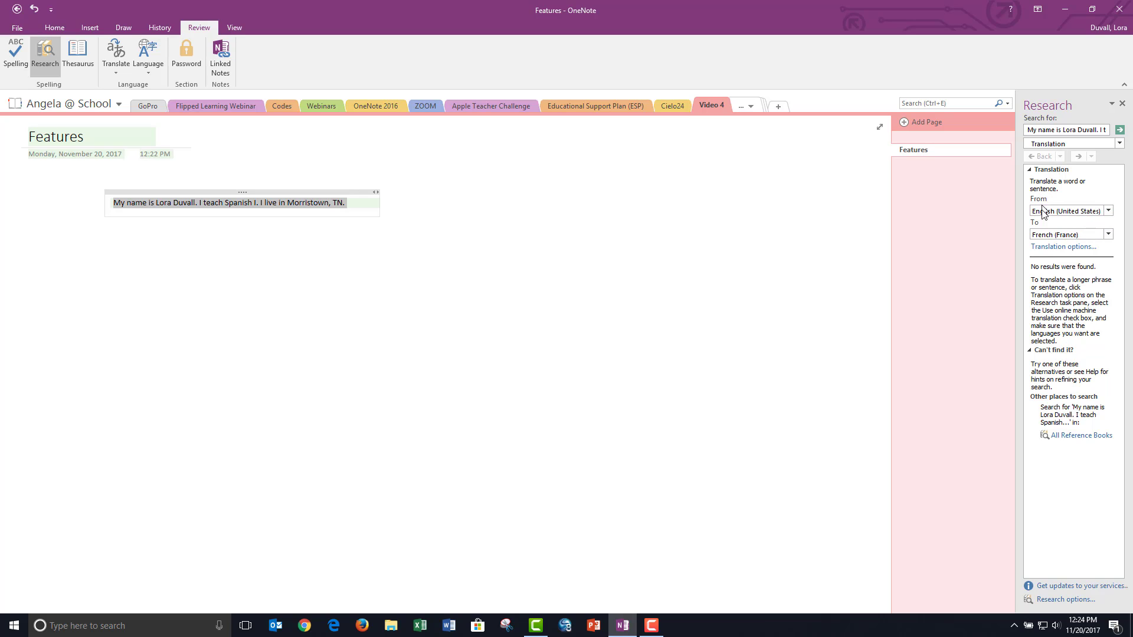
Step: Set the target language to Spanish (Spain) and insert the translation over the English sentence
left_click(1108, 236)
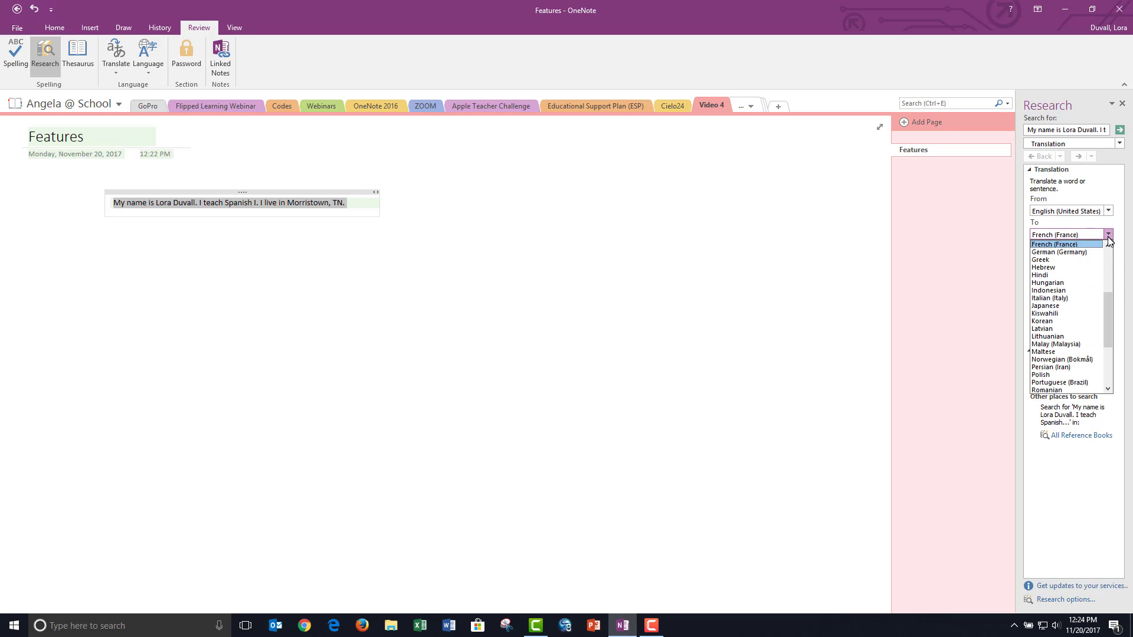
scroll(1104, 273, "down", 2)
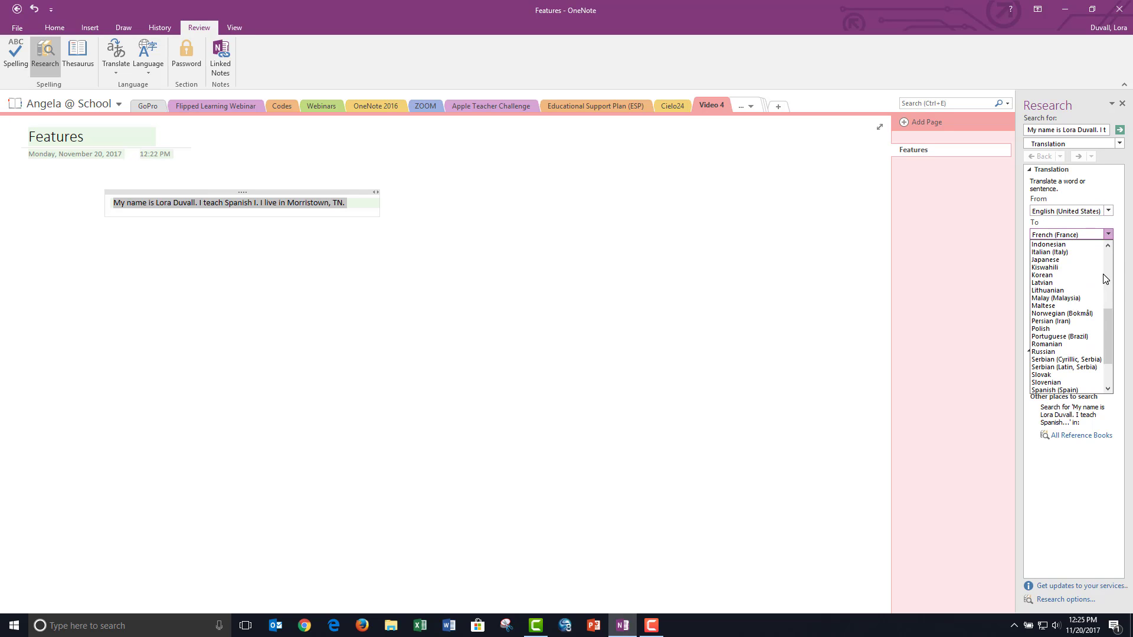
left_click(1058, 390)
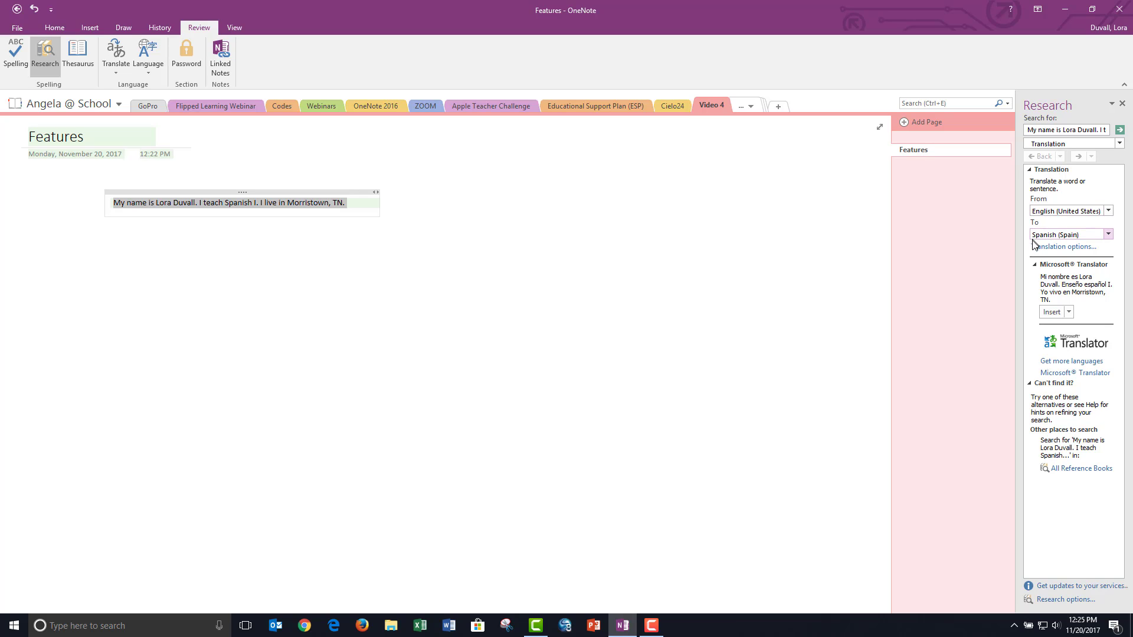
left_click(1050, 312)
left_click(129, 220)
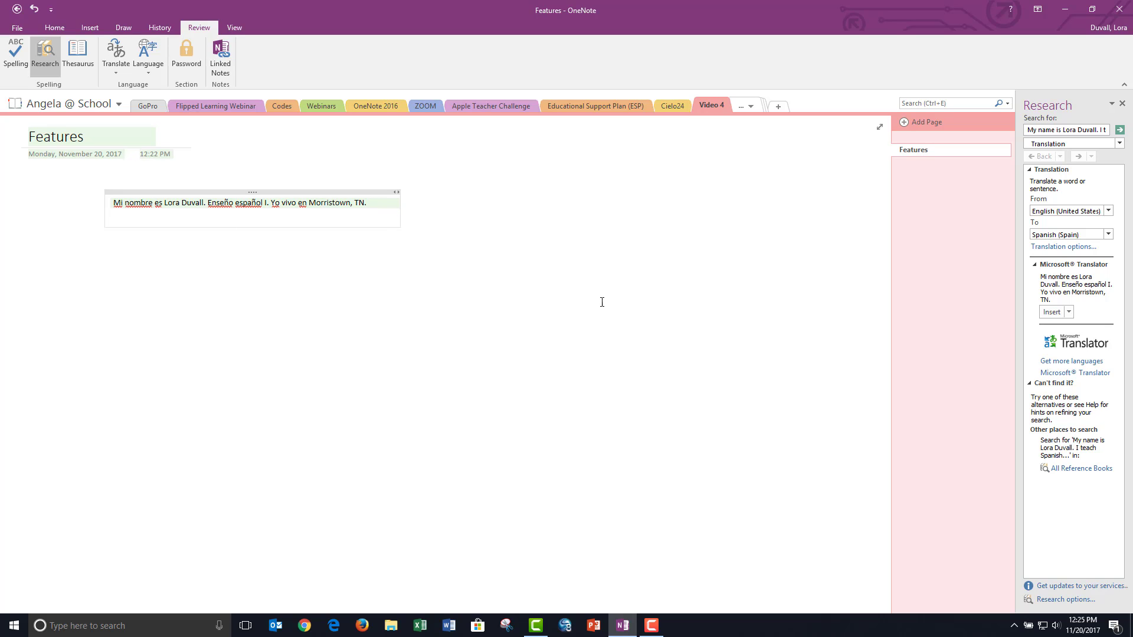
Step: Try Full Page View and Dock to Desktop, returning to the normal window each time
left_click(231, 28)
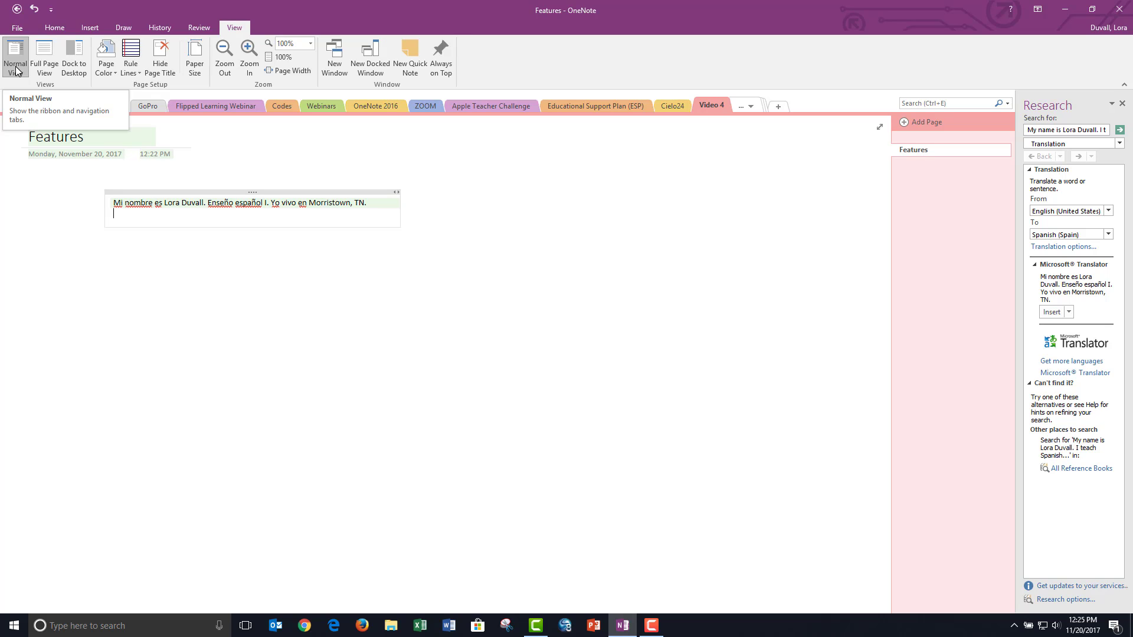
left_click(47, 72)
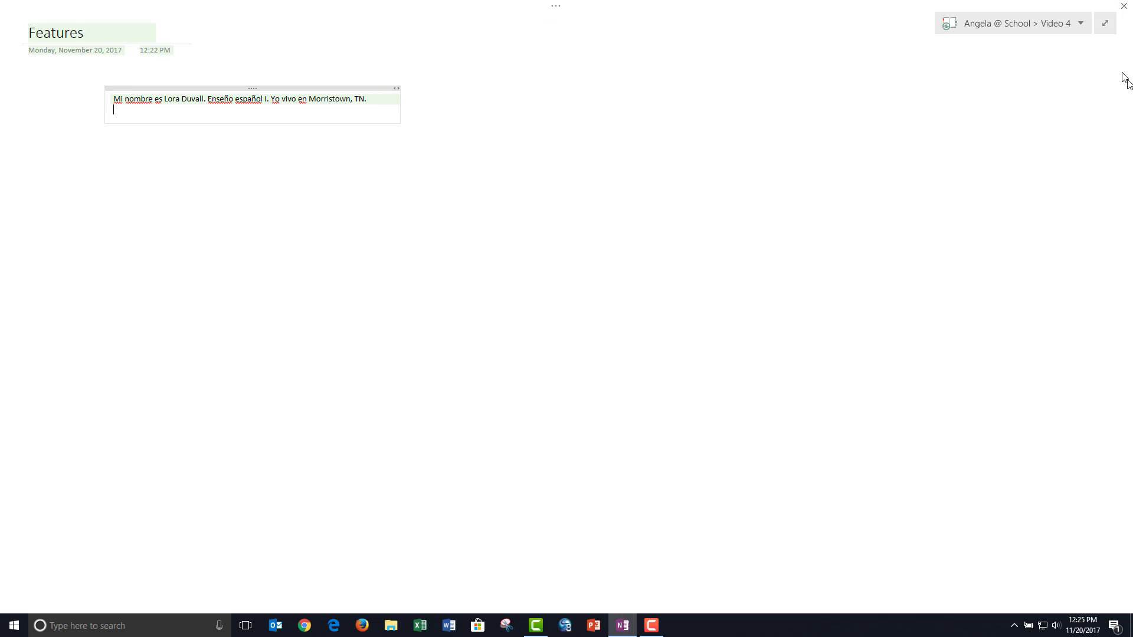
left_click(1107, 26)
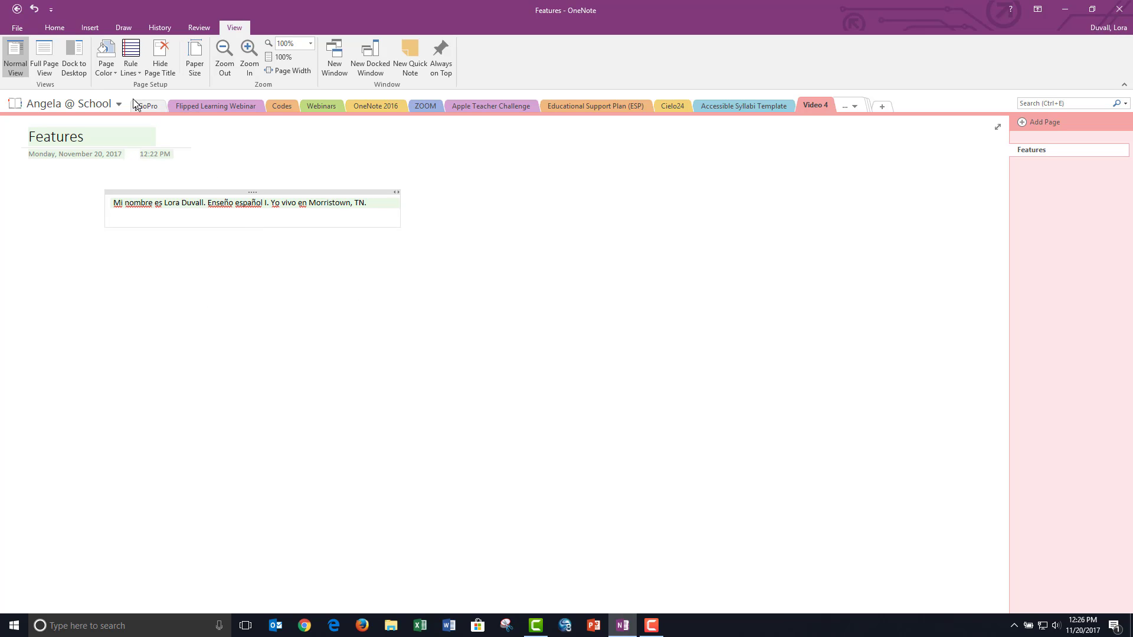
left_click(82, 70)
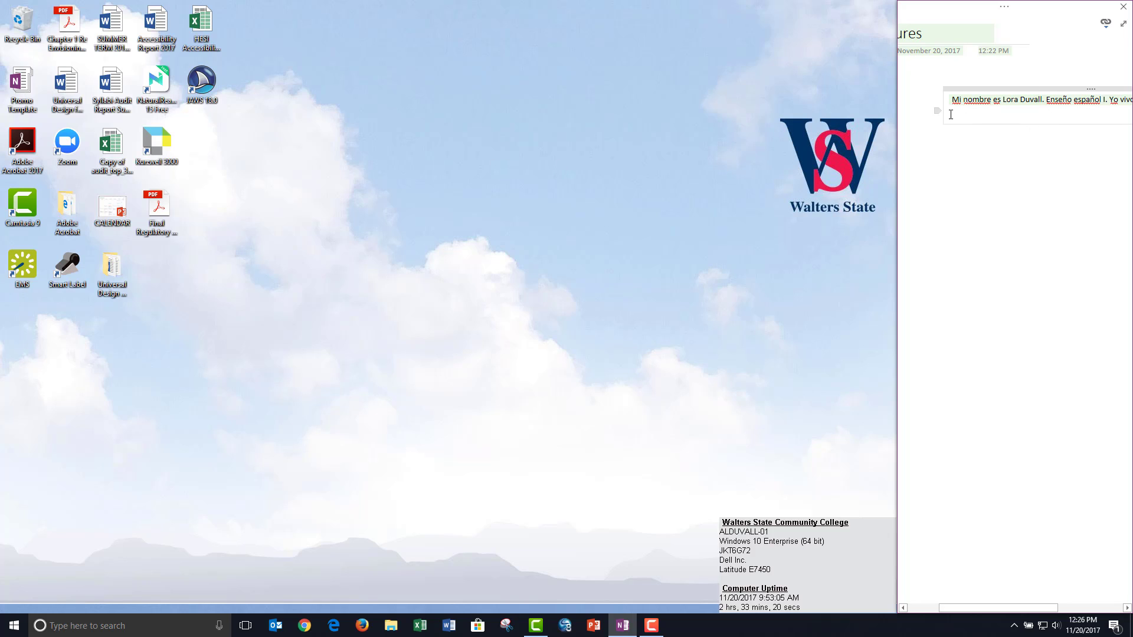
left_click(1125, 30)
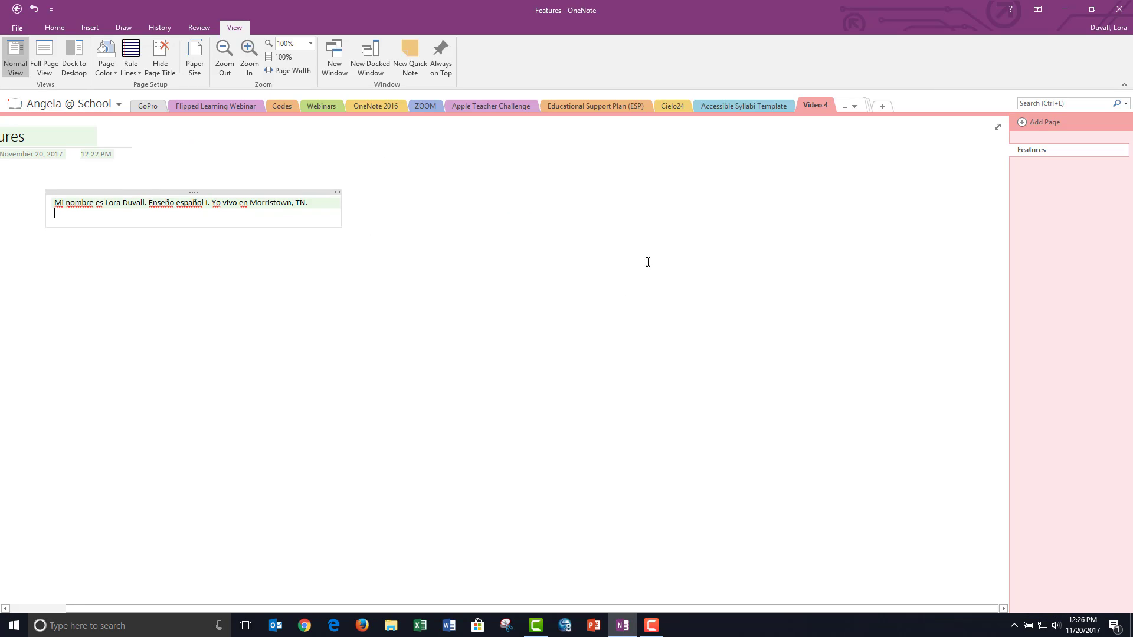
Step: Apply a light green page colour and ruled lines to the Features page
left_click(106, 59)
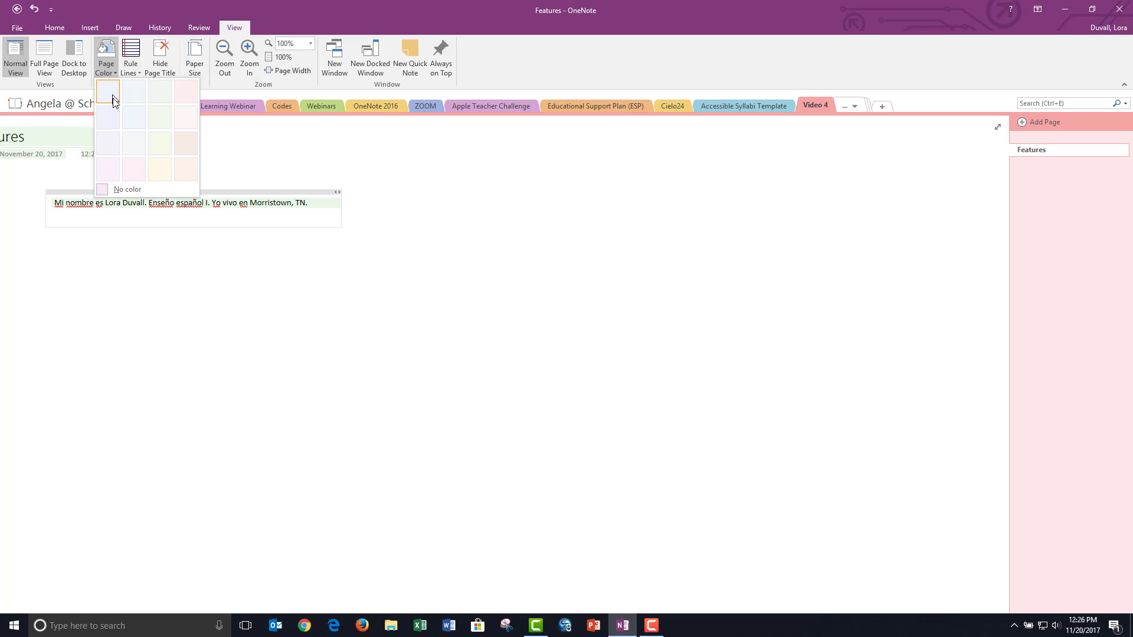
left_click(159, 131)
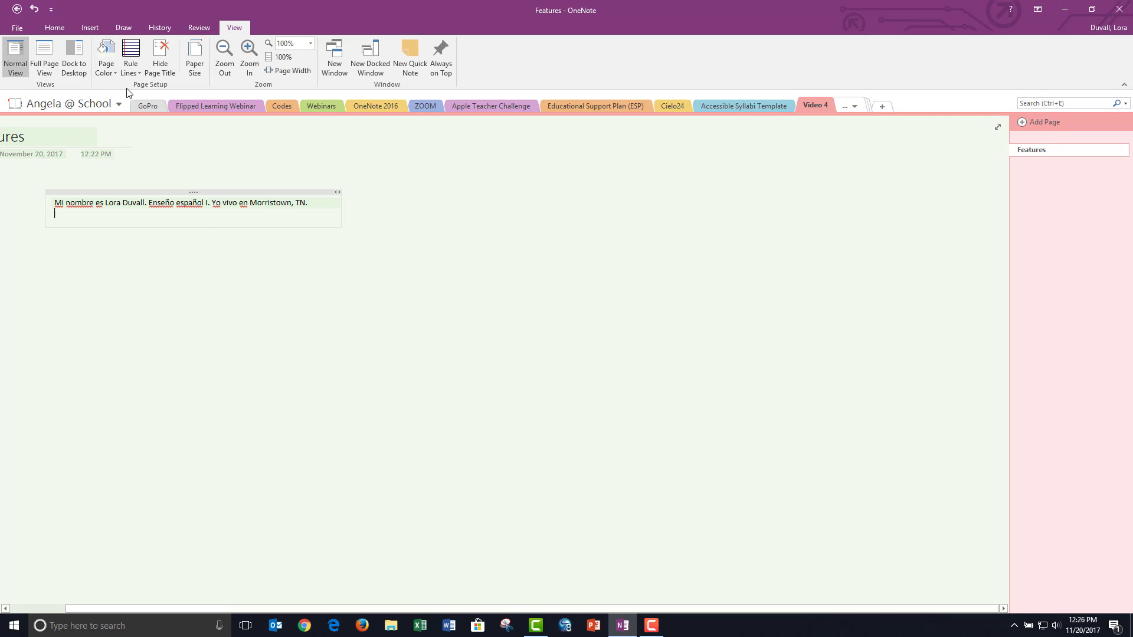
left_click(131, 59)
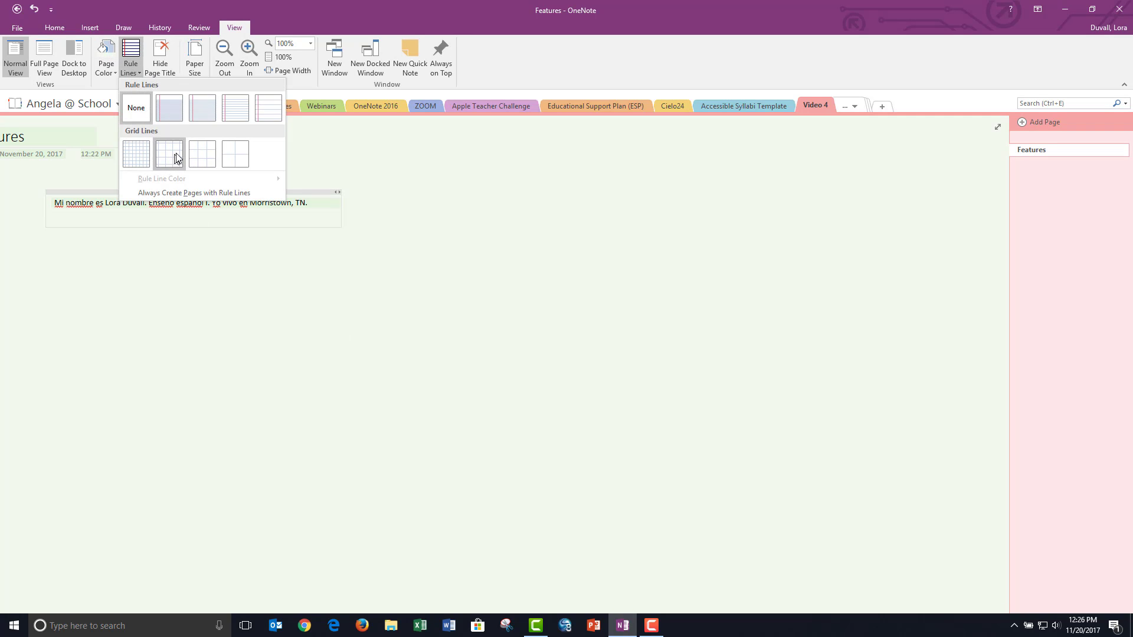
left_click(255, 111)
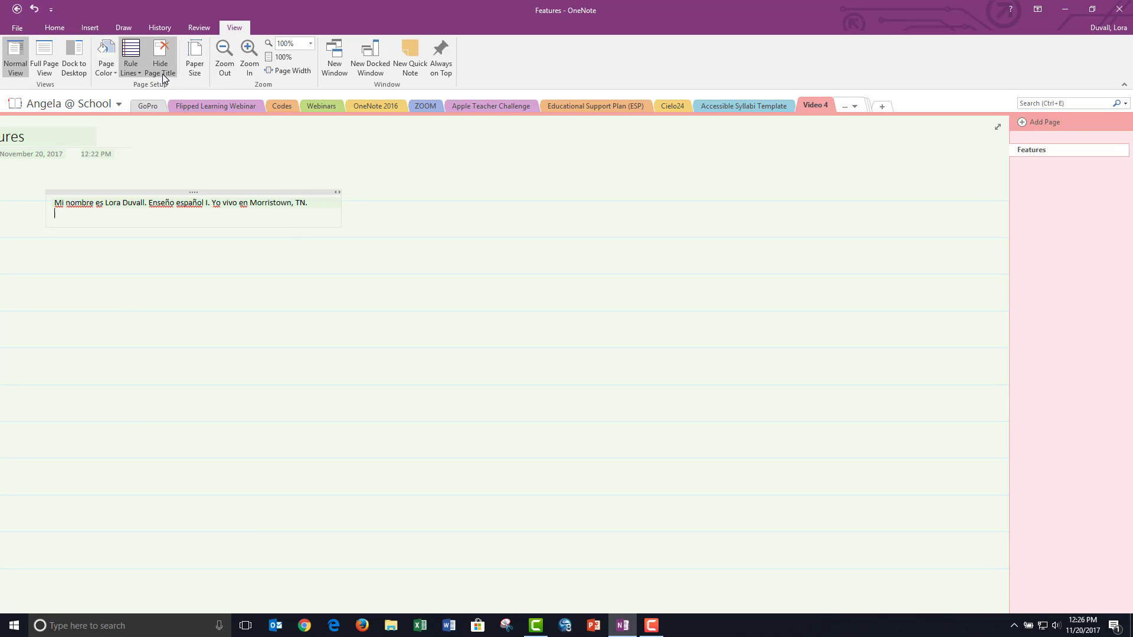
left_click(225, 58)
left_click(225, 57)
left_click(225, 57)
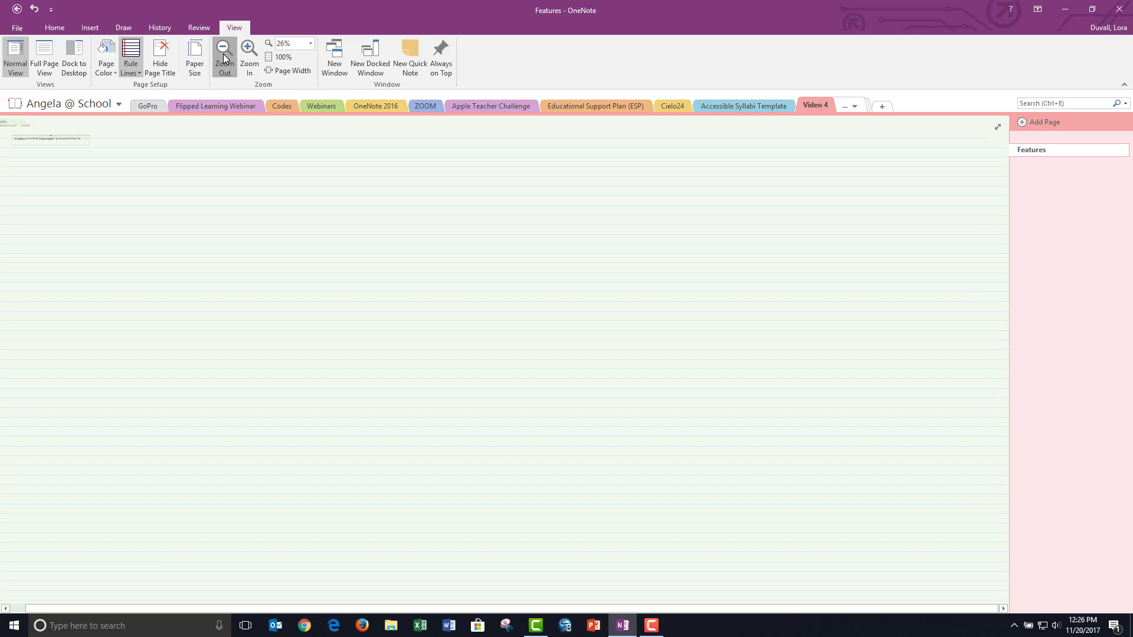
left_click(248, 56)
left_click(248, 56)
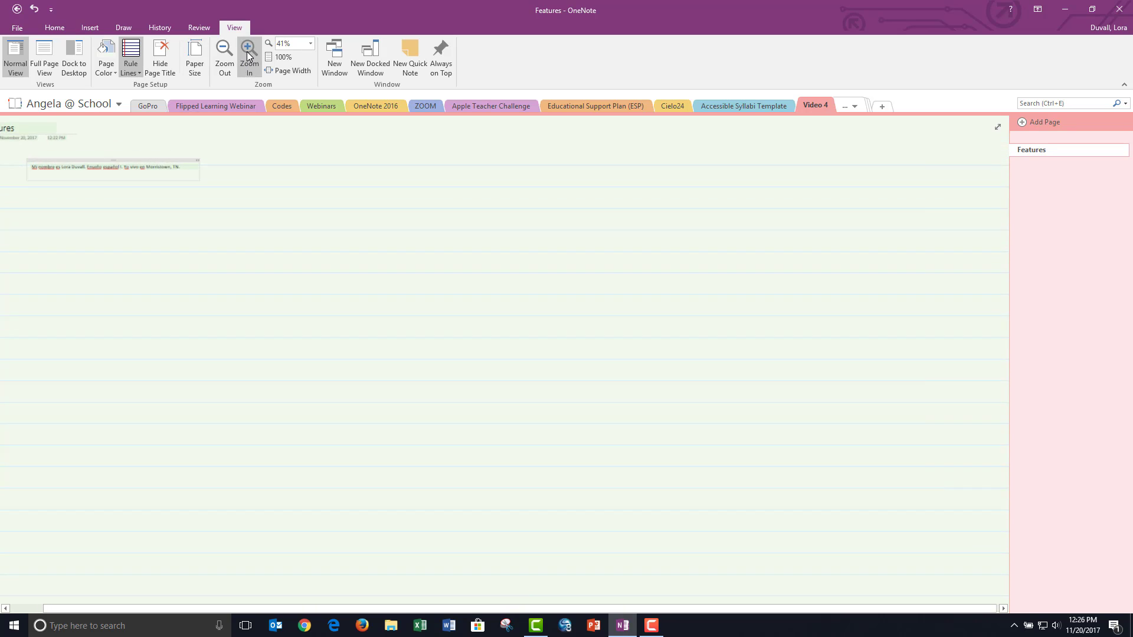
left_click(248, 56)
left_click(247, 56)
left_click(249, 56)
left_click(248, 56)
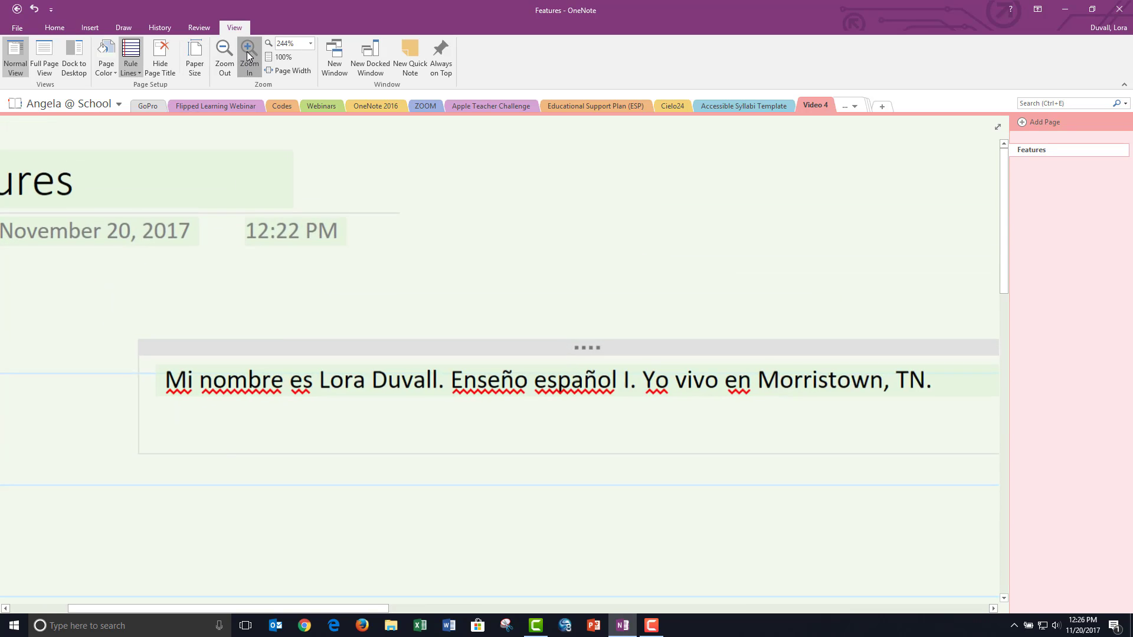
left_click(249, 54)
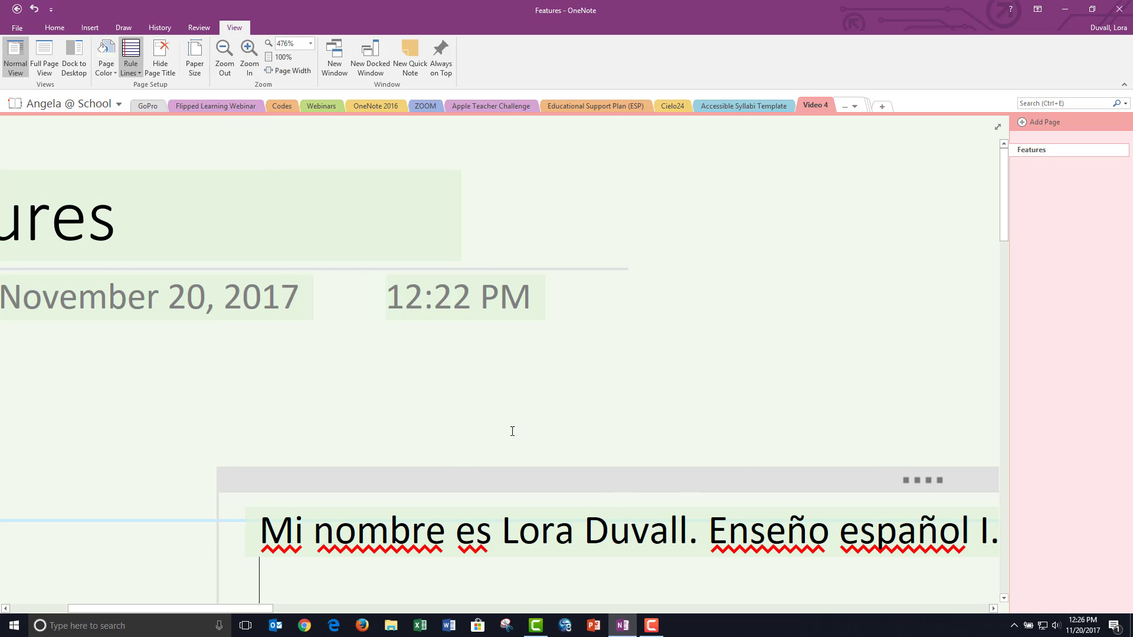
left_click(279, 59)
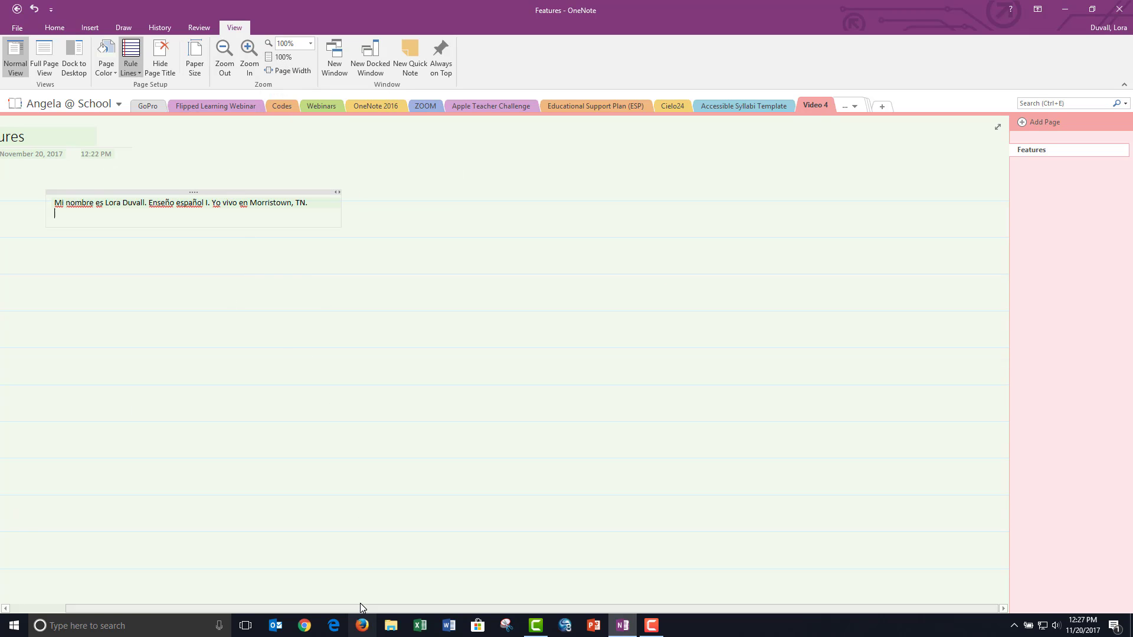
left_click_drag(361, 608, 173, 610)
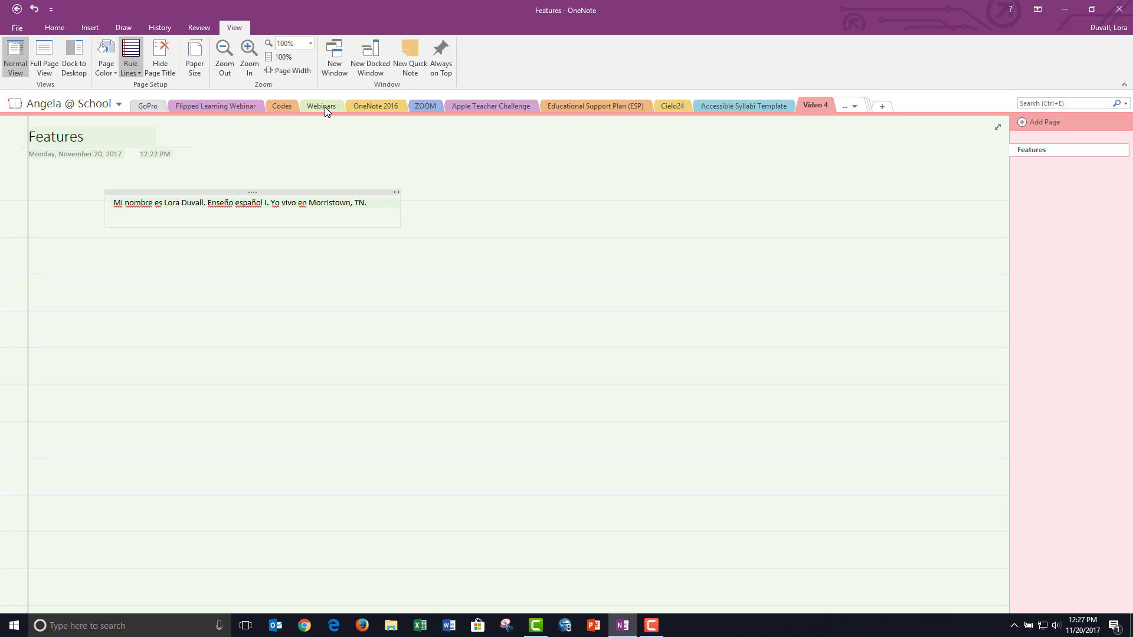